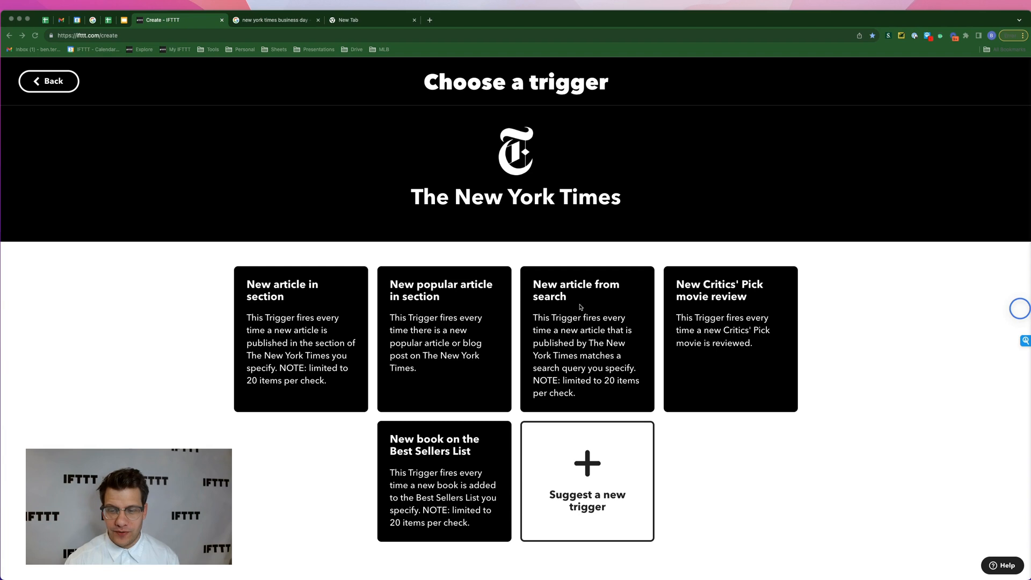
Create The New York Times trigger "New article from search" with the search term "influencer"
left_click(581, 307)
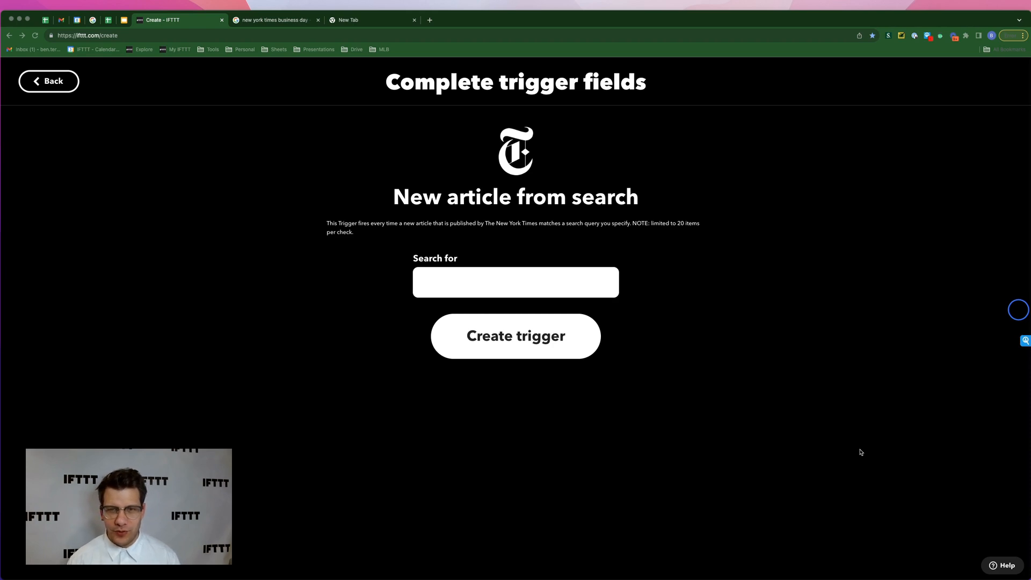
left_click(446, 284)
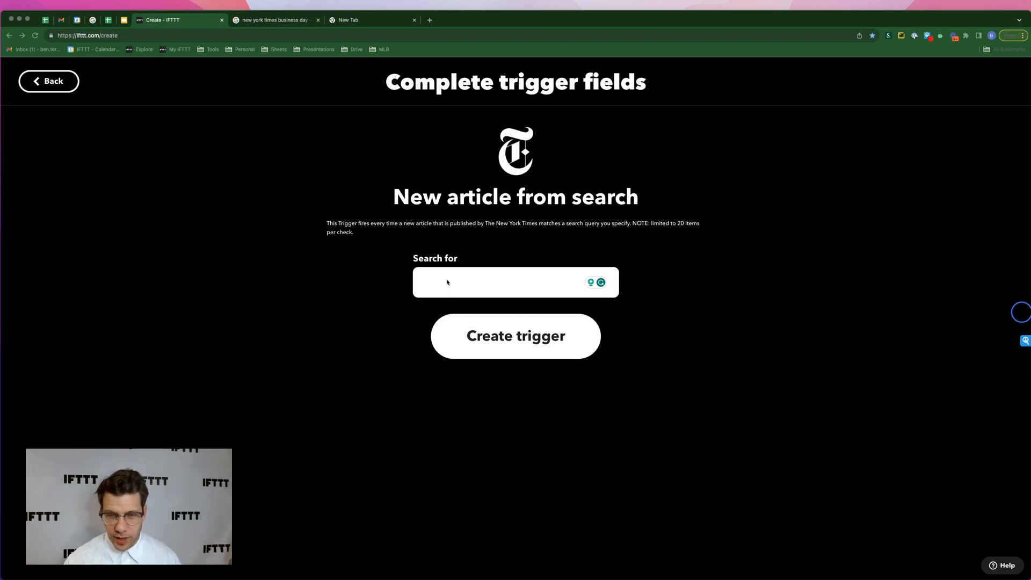
type("influencer")
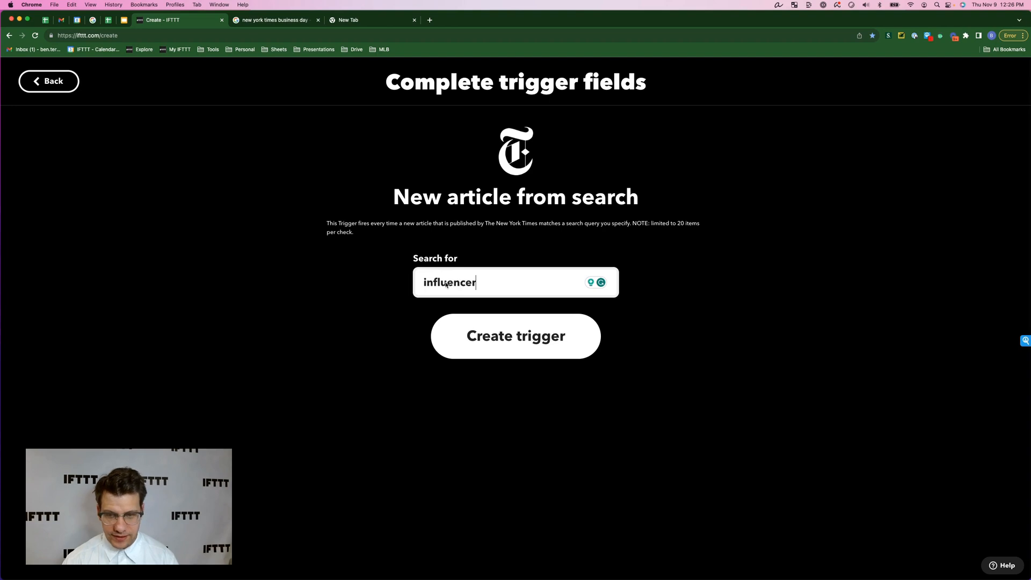
left_click(513, 344)
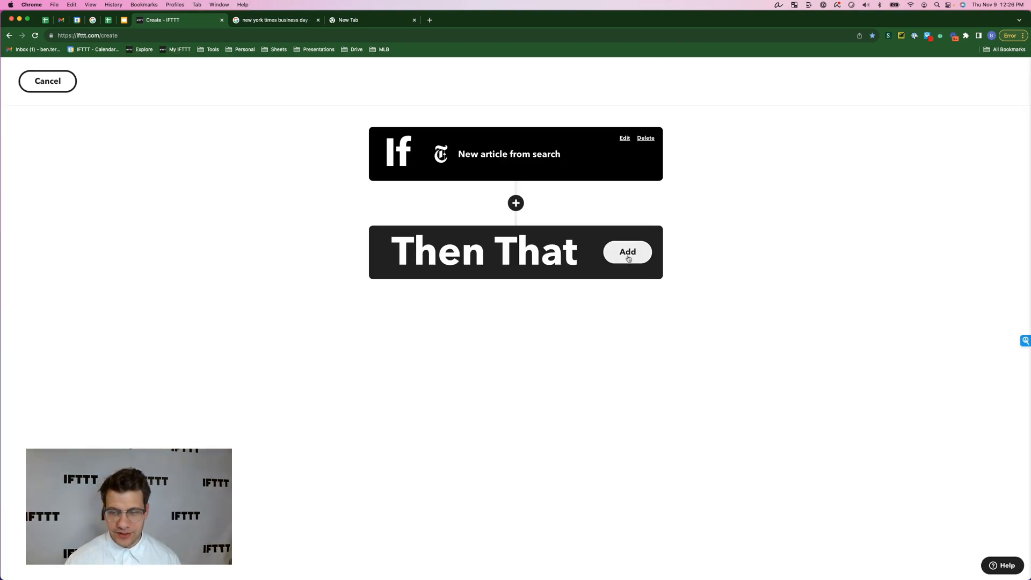
Add Pocket's "Save for later" as the applet's action, keeping its prefilled fields
left_click(627, 253)
type("pock")
left_click(499, 256)
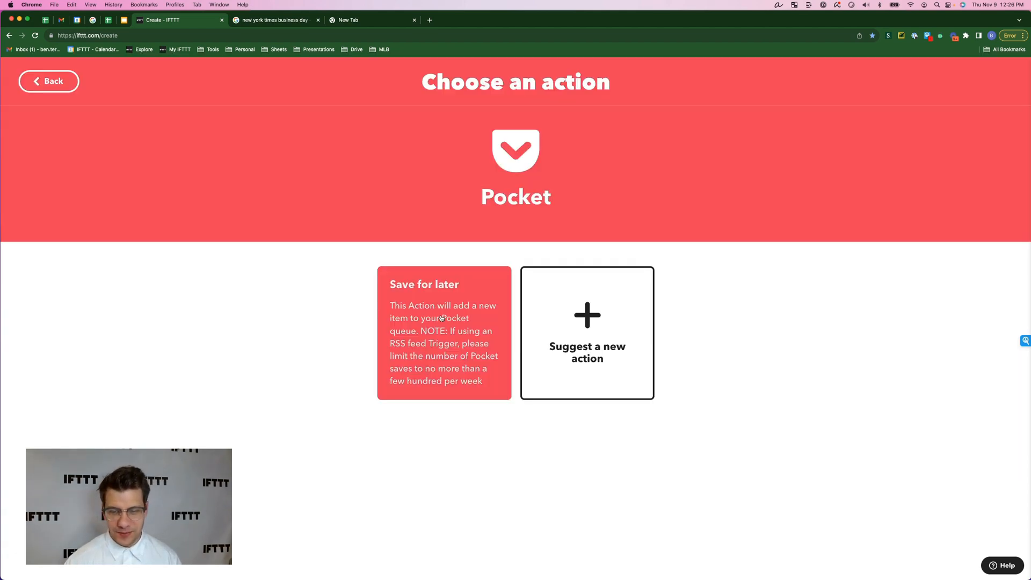
left_click(441, 318)
left_click(511, 519)
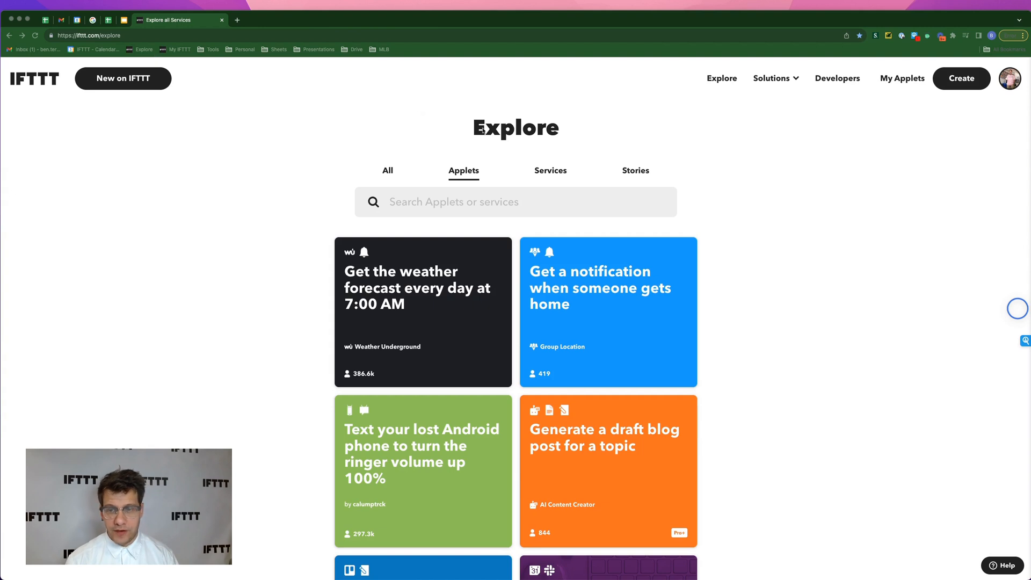
Filter the Explore services by the News & information category and browse the available services
left_click(558, 173)
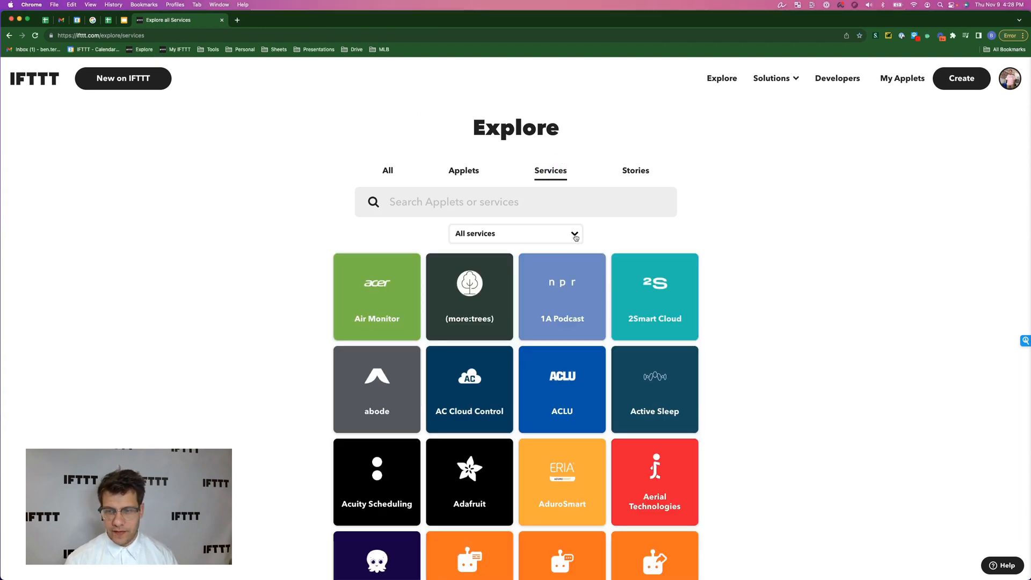
left_click(575, 236)
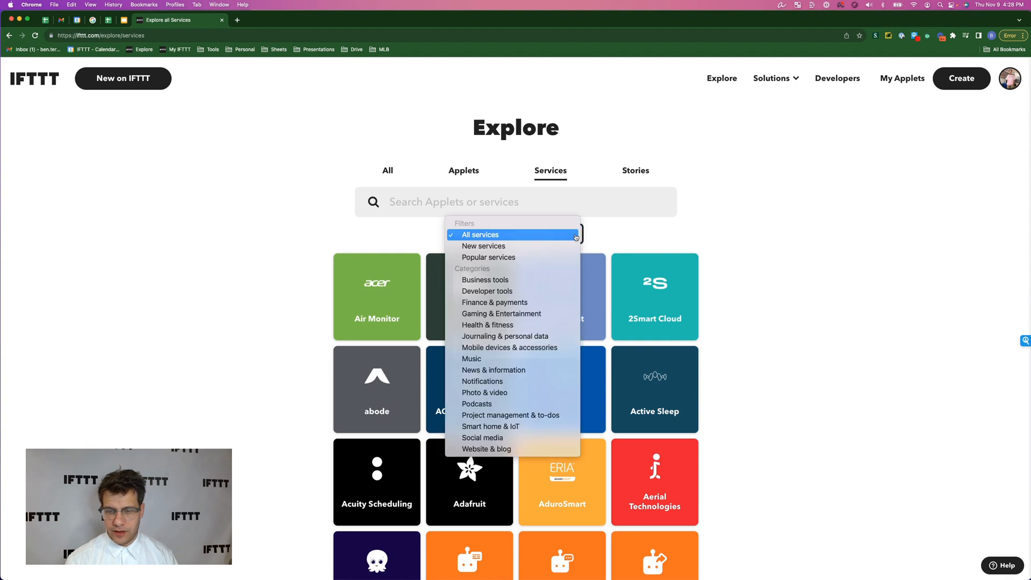
left_click(498, 371)
scroll(512, 390, "down", 10)
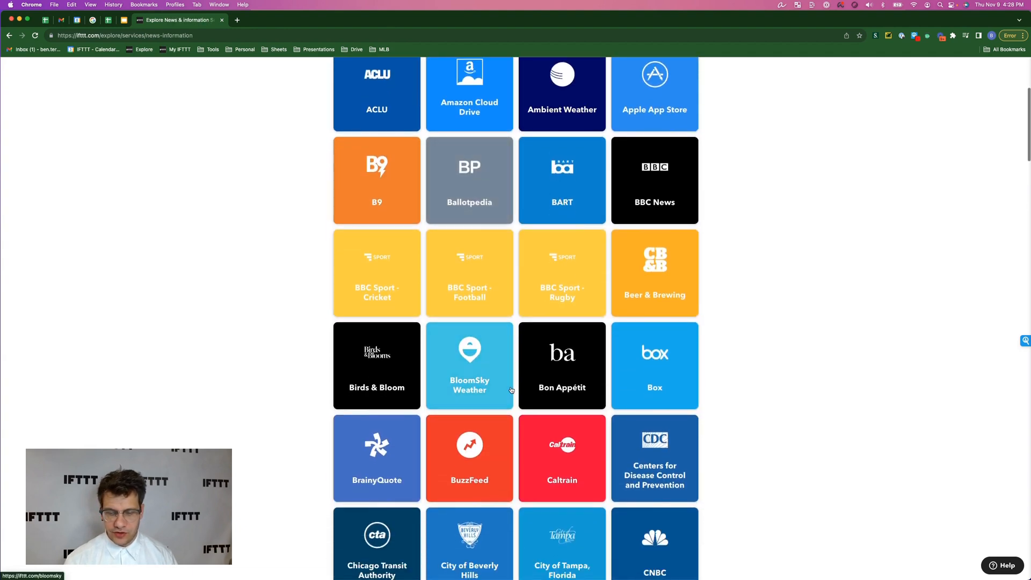
scroll(511, 391, "down", 15)
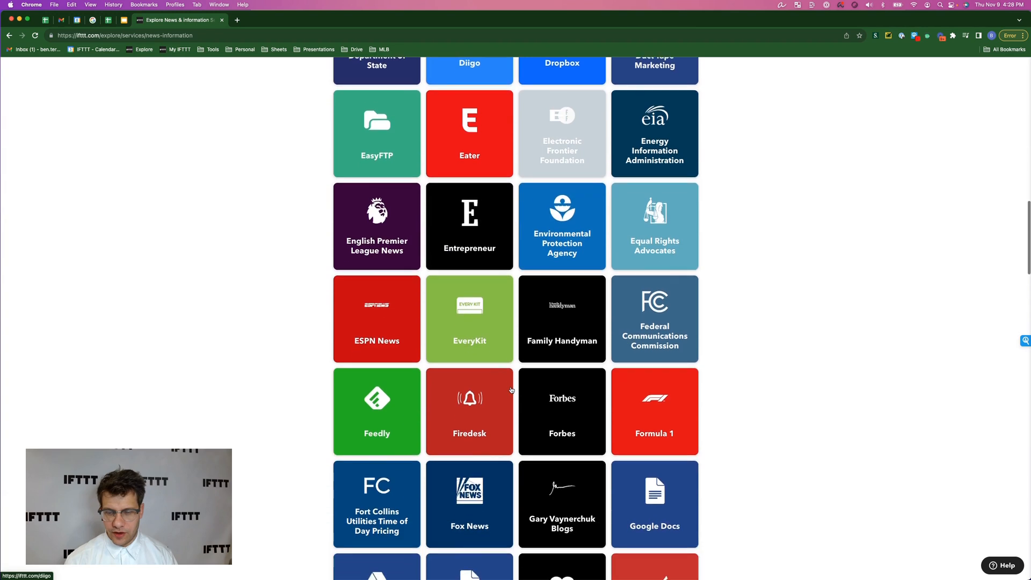
scroll(512, 390, "down", 6)
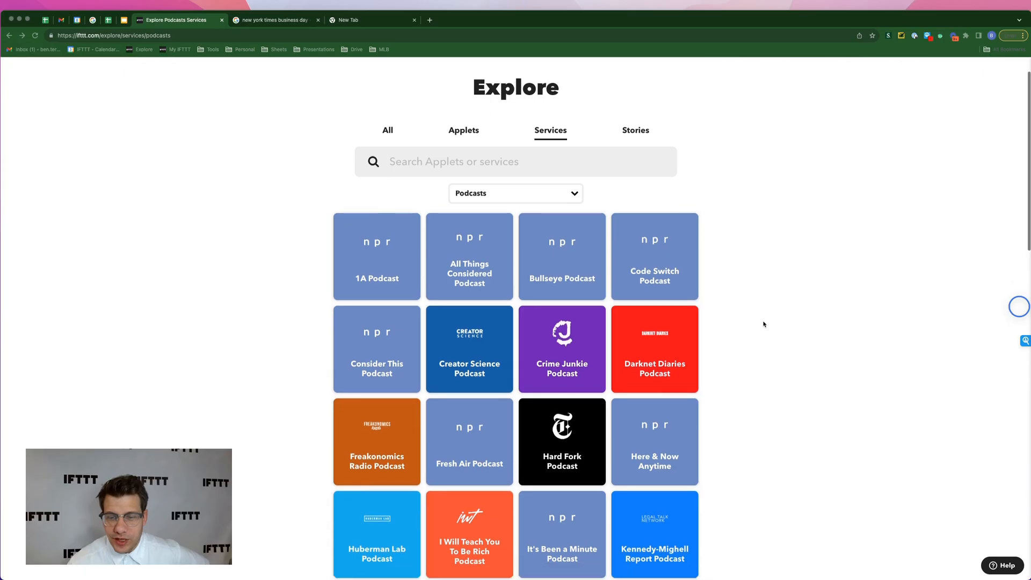
Browse the podcast services available in the Podcasts category
scroll(763, 324, "down", 2)
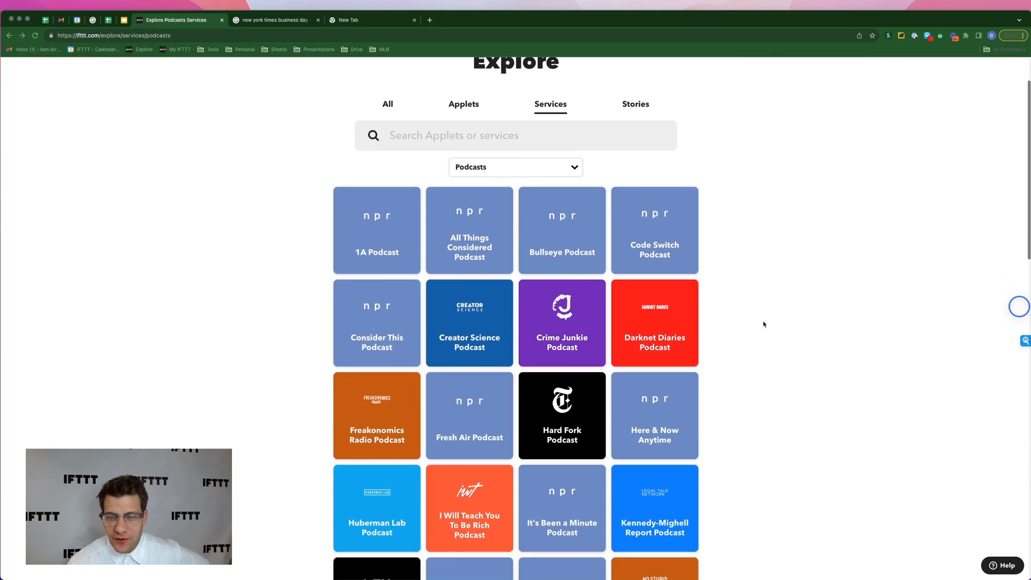
scroll(763, 324, "down", 4)
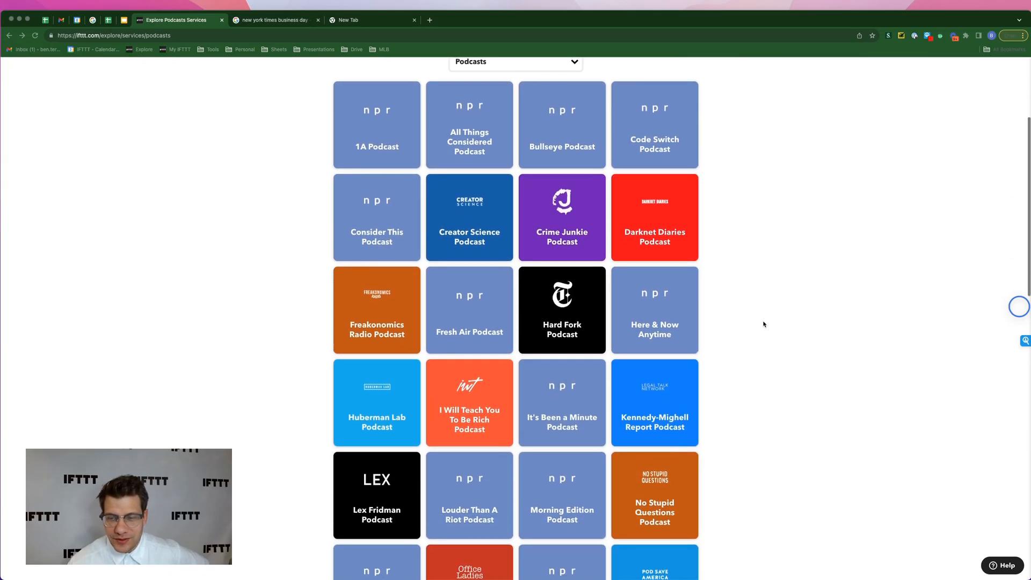
scroll(763, 323, "down", 5)
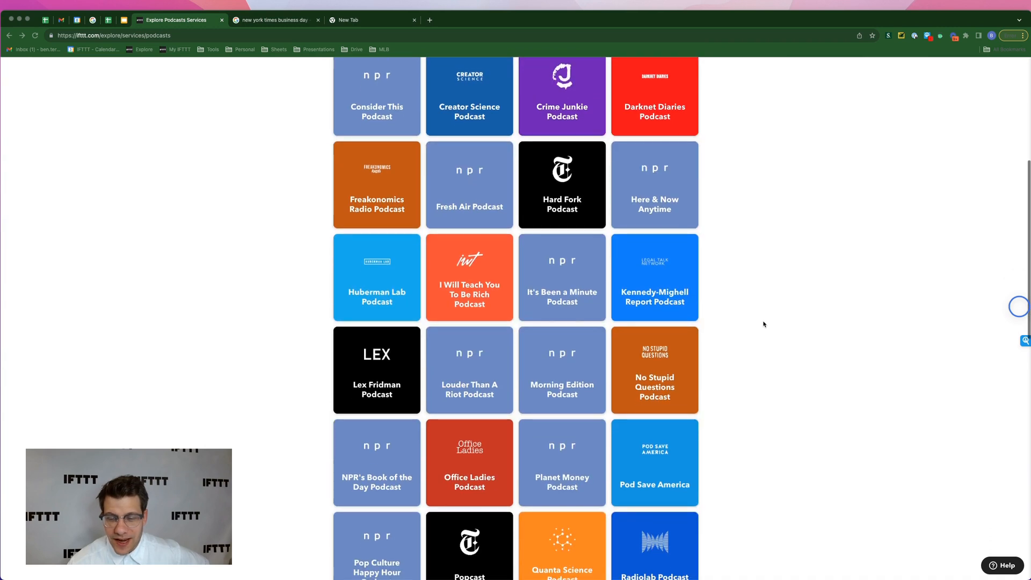
scroll(763, 324, "down", 4)
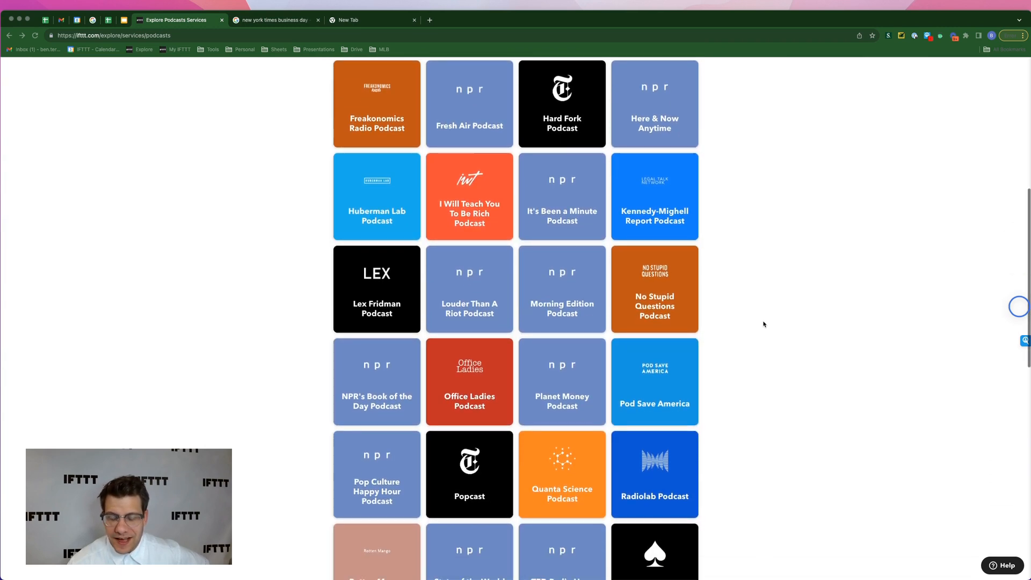
scroll(763, 324, "down", 5)
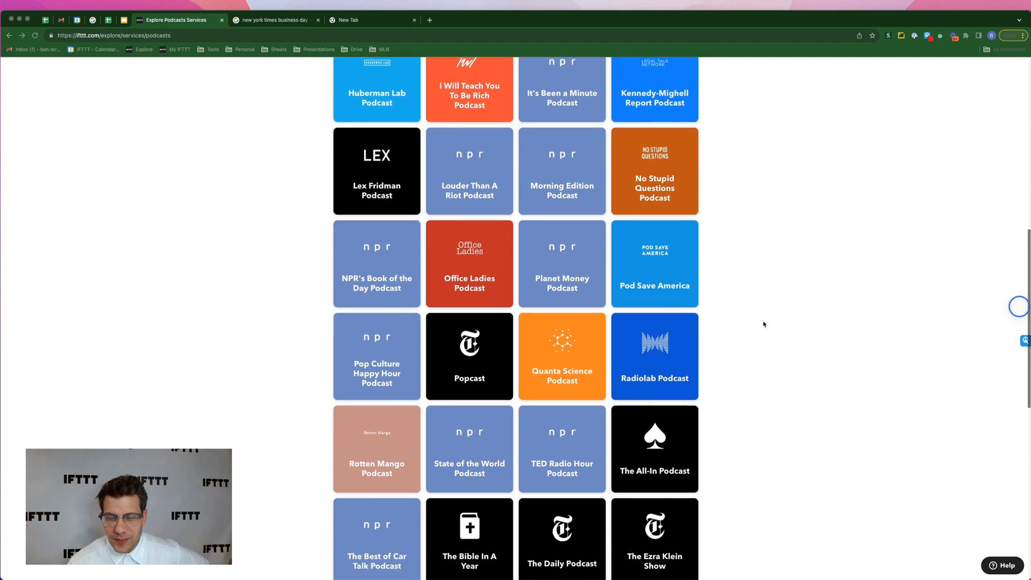
scroll(764, 324, "down", 3)
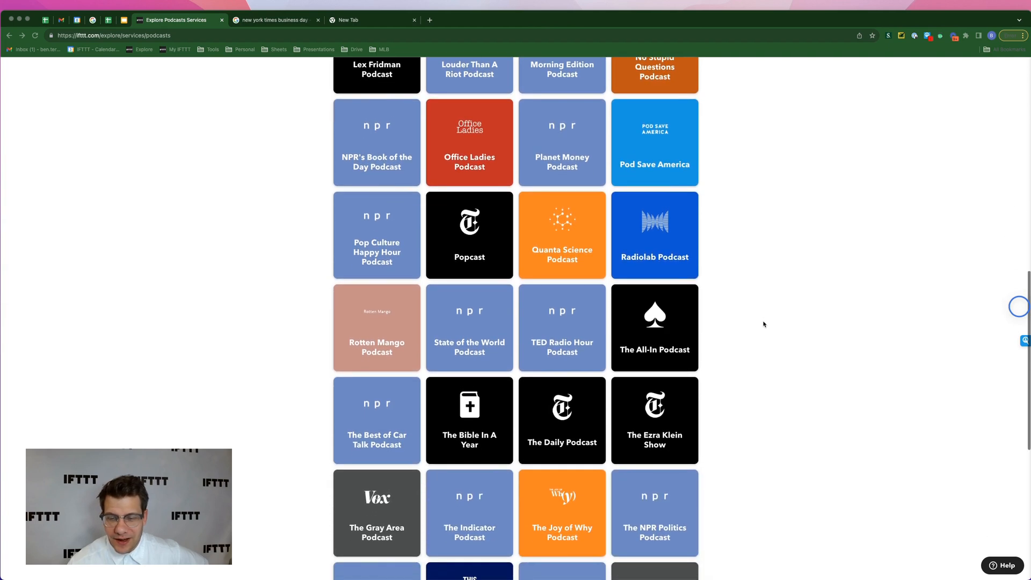
scroll(763, 323, "down", 1)
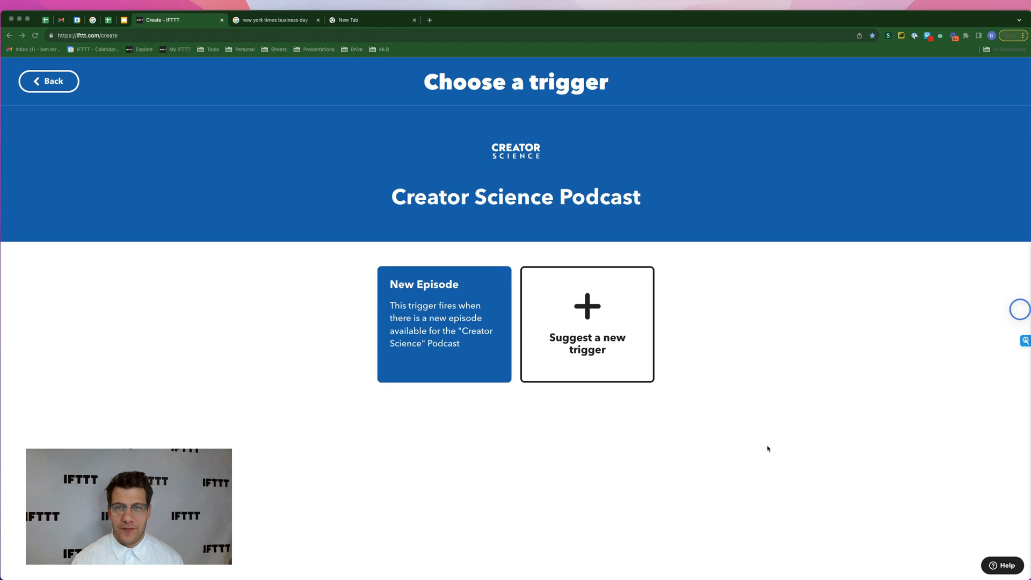
Set the Creator Science Podcast's "New Episode" as the trigger and choose Pocket's "Save for later" as the action
left_click(448, 325)
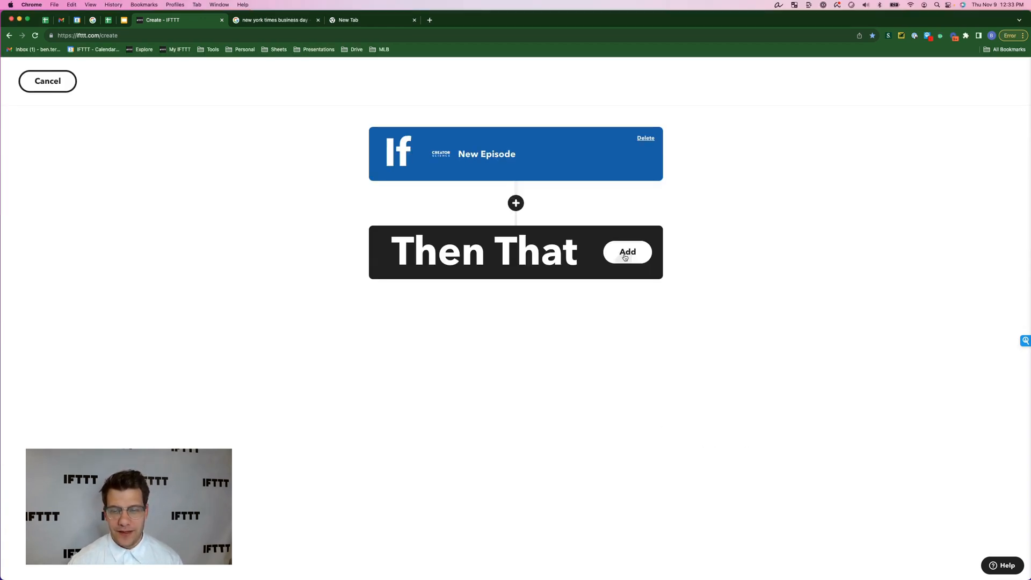
left_click(623, 256)
left_click(510, 175)
type("pock")
left_click(545, 253)
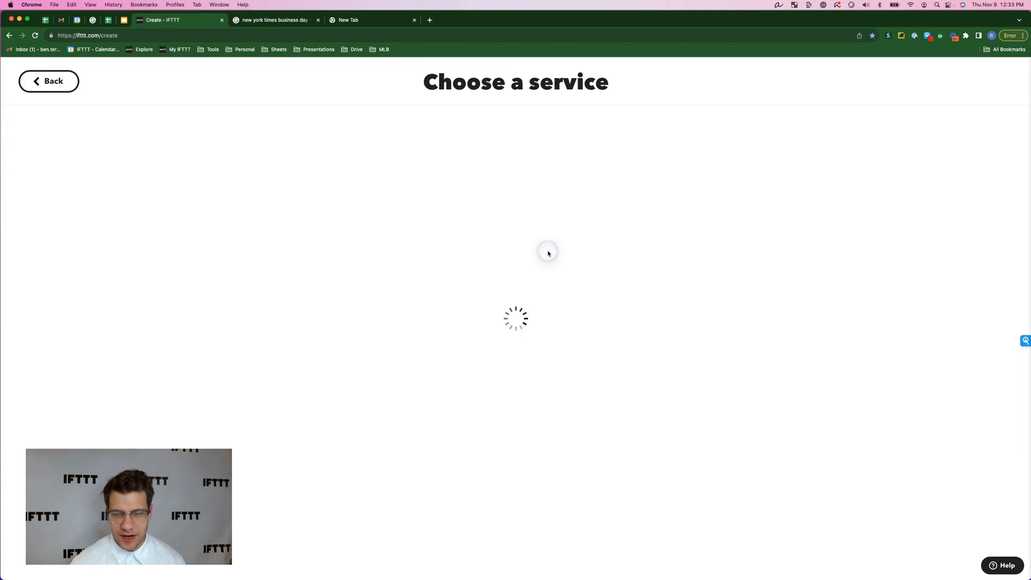
left_click(427, 346)
Set the Pocket action's URL to the EntryUrl ingredient and create the action
left_click(586, 384)
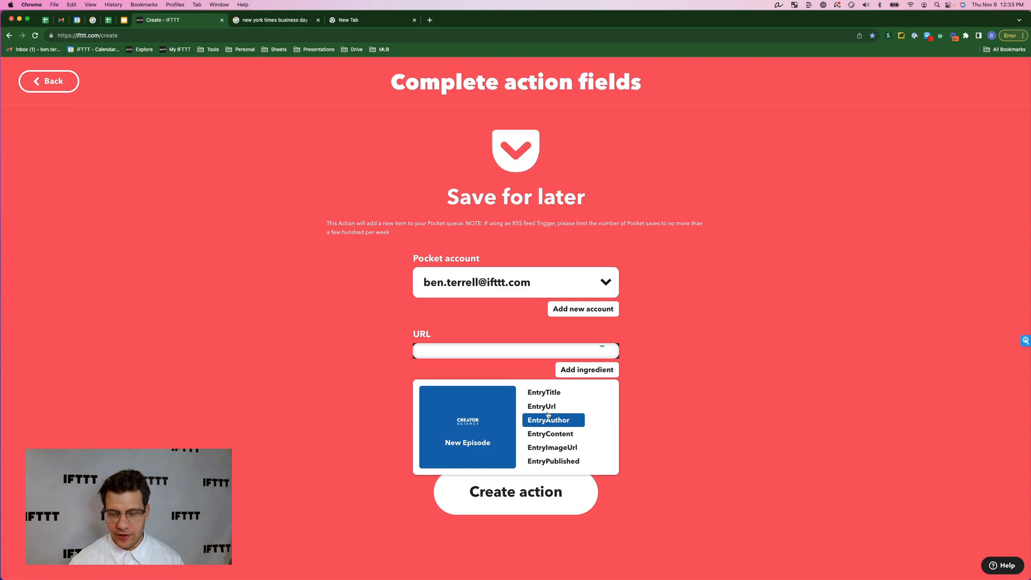
left_click(540, 407)
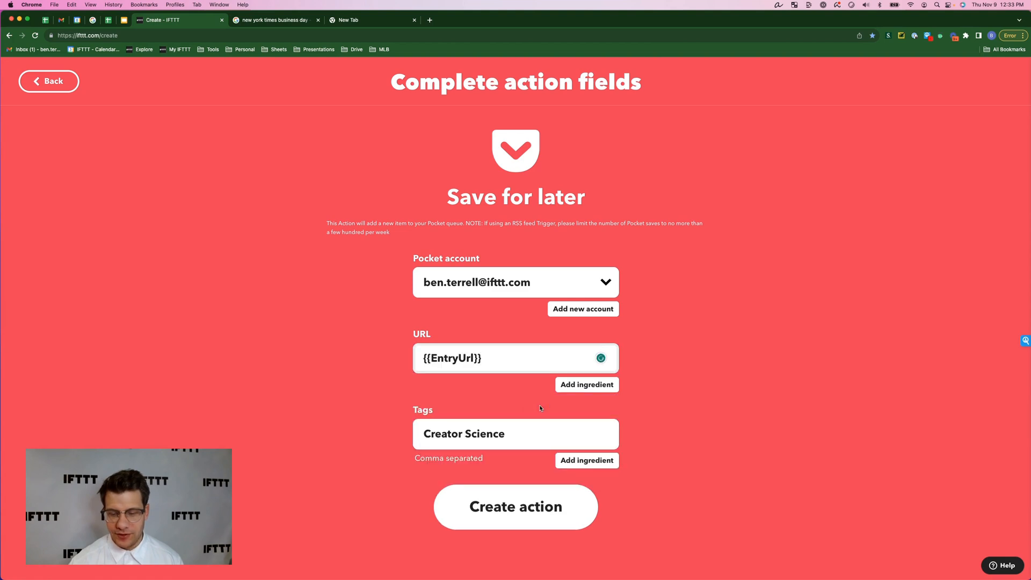
left_click(502, 510)
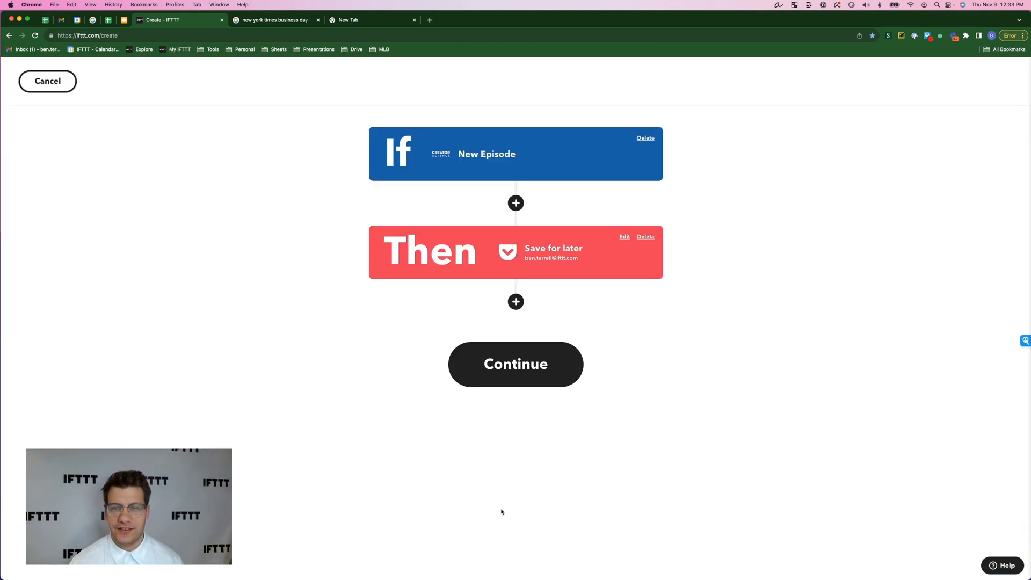
Continue to the applet review and replace the title with "Save new episodes of Creator Science to Pocket"
left_click(545, 365)
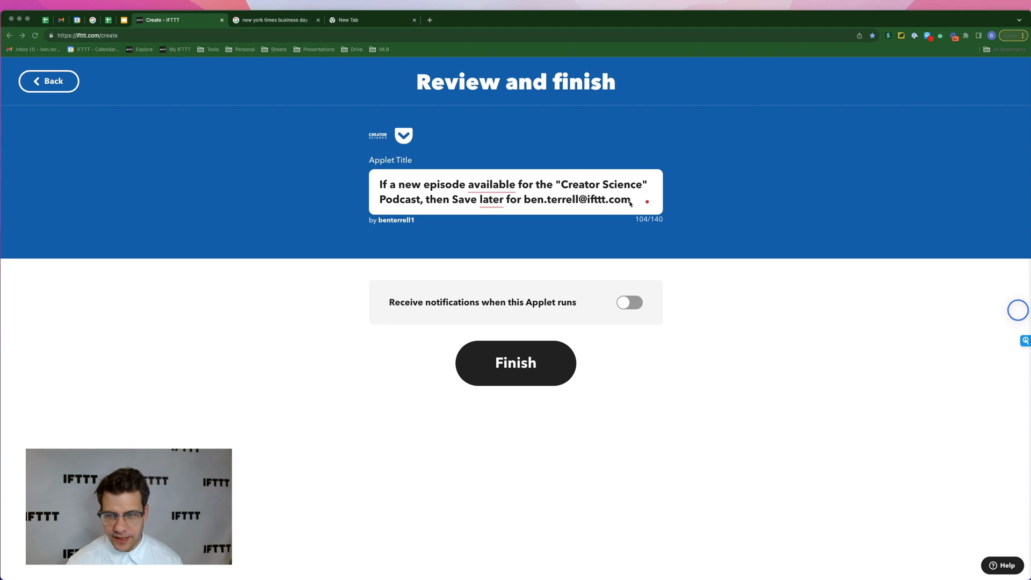
key("super+a")
key("BackSpace")
type("Save new episodes of Creator Science to Pocket")
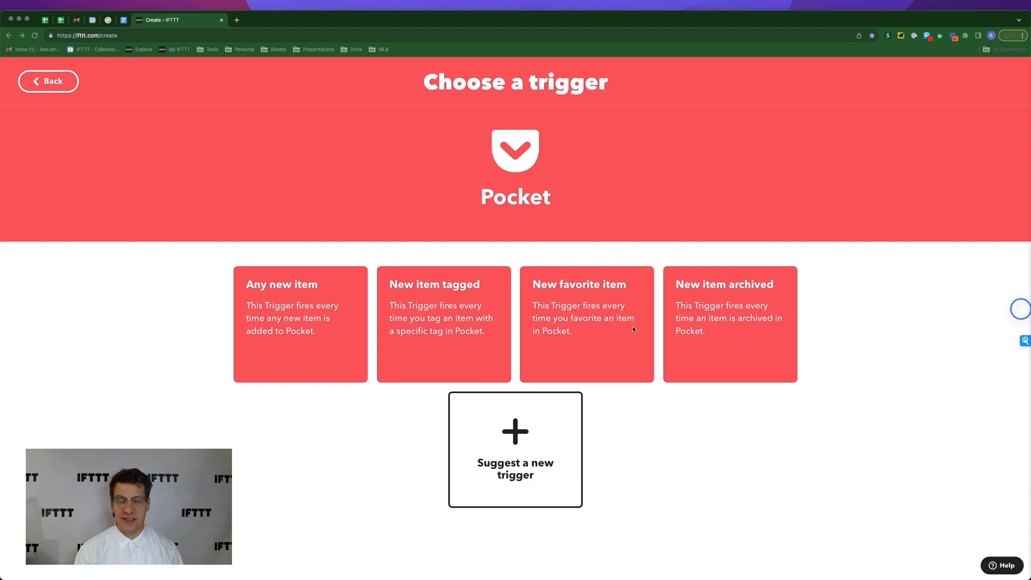
Create Pocket's "New favorite item" trigger and add AI Social Creator's query "Generate a social media update for a blog post"
left_click(614, 329)
left_click(482, 349)
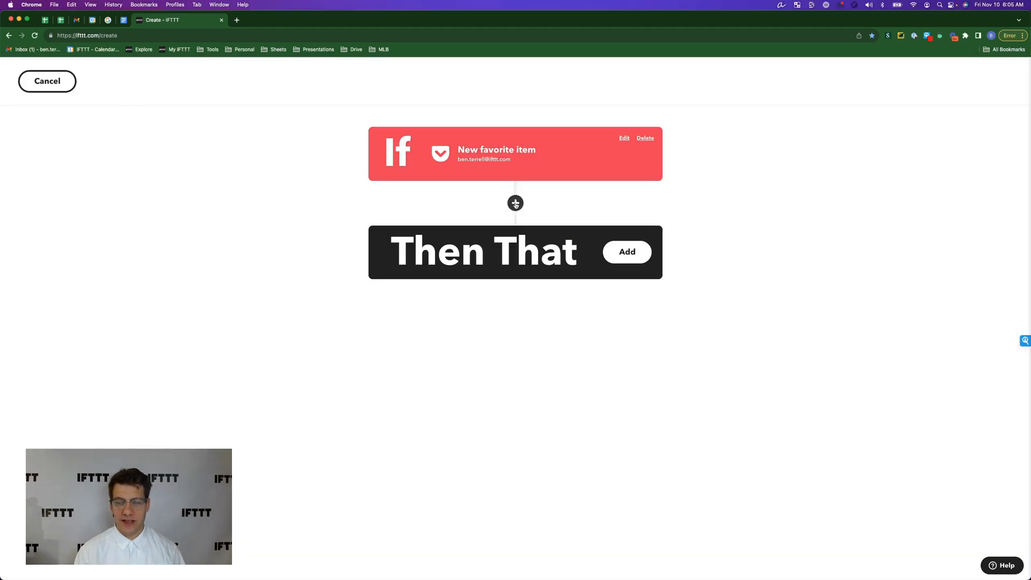
left_click(515, 204)
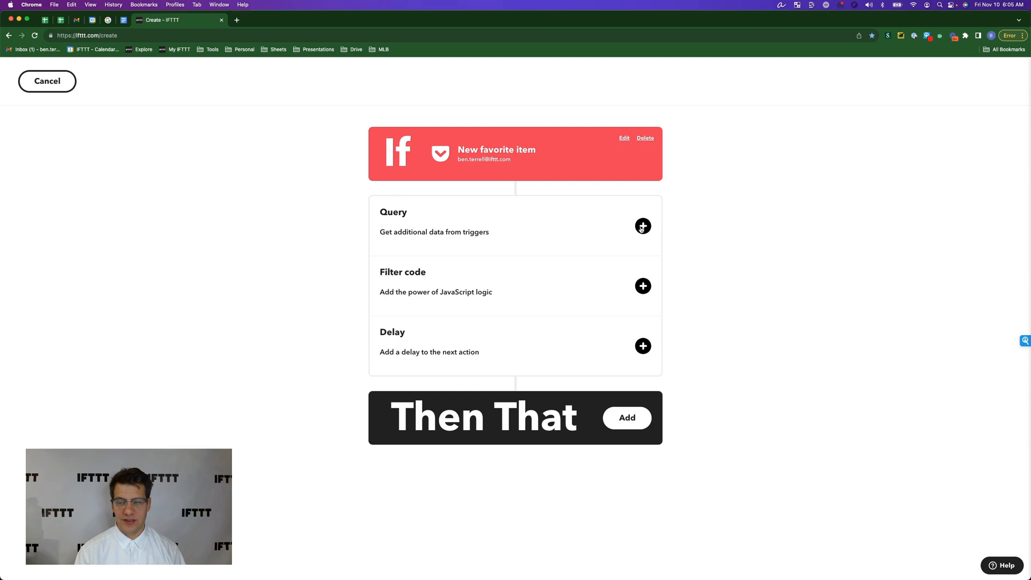
left_click(645, 226)
type("ai")
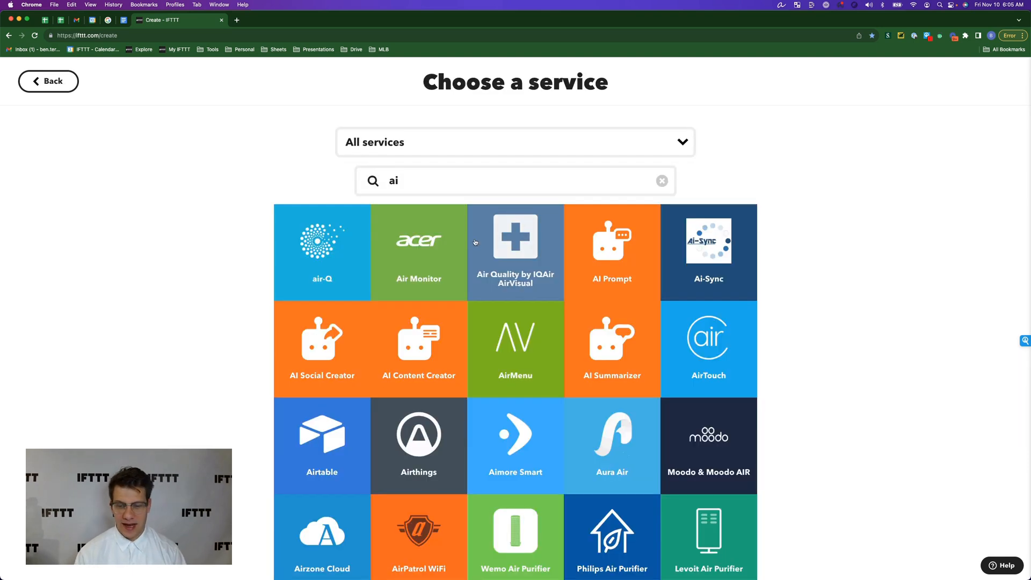
left_click(321, 349)
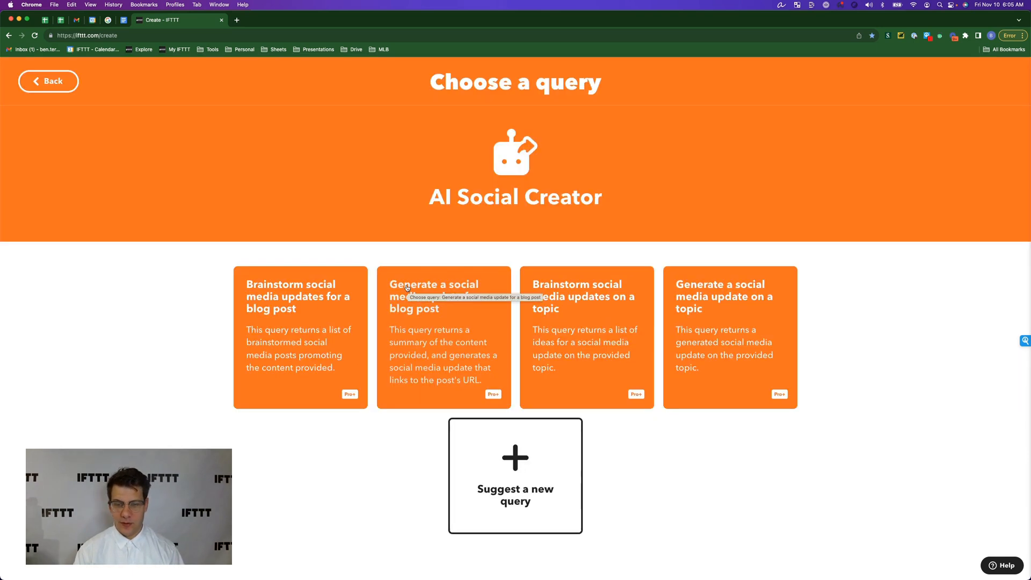
left_click(464, 323)
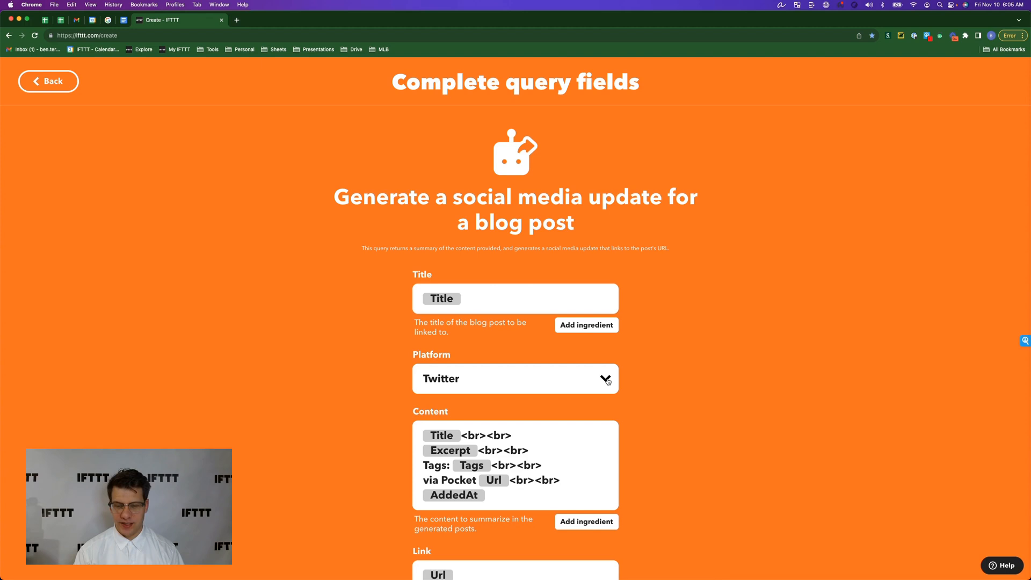
Set the query's platform to LinkedIn and replace its content with only the Excerpt ingredient
left_click(607, 381)
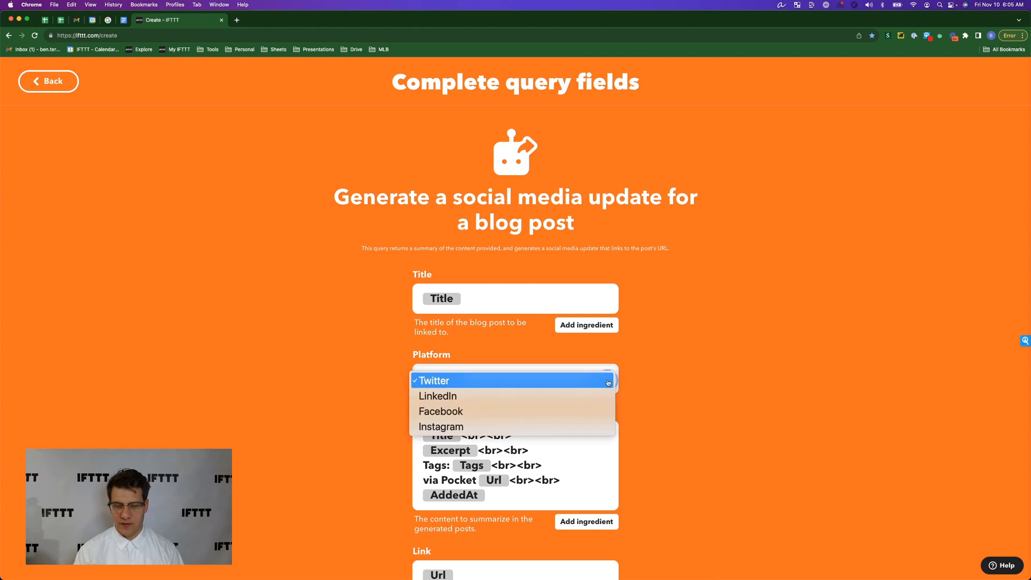
left_click(448, 396)
scroll(398, 233, "down", 3)
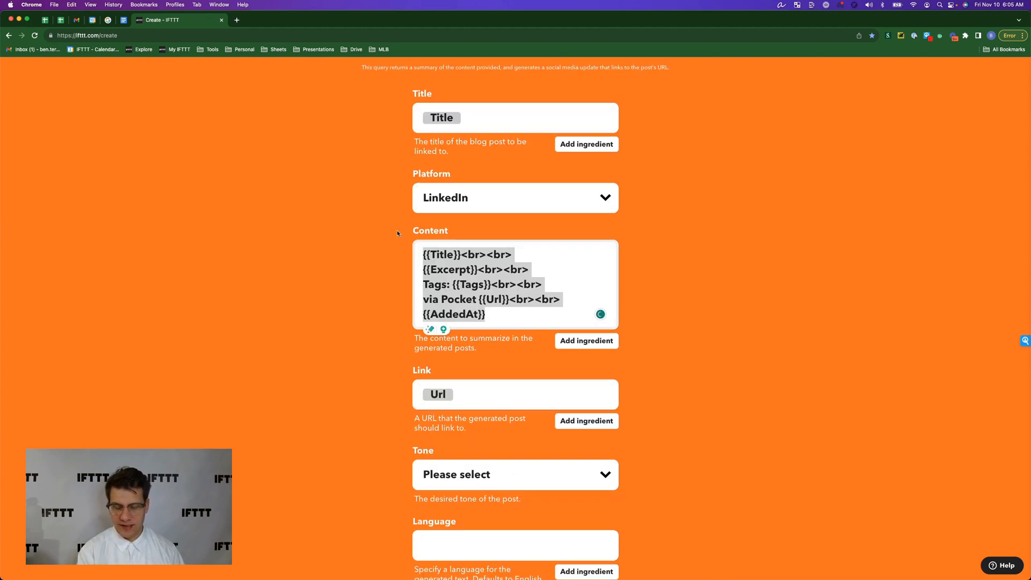
key("BackSpace")
left_click(586, 281)
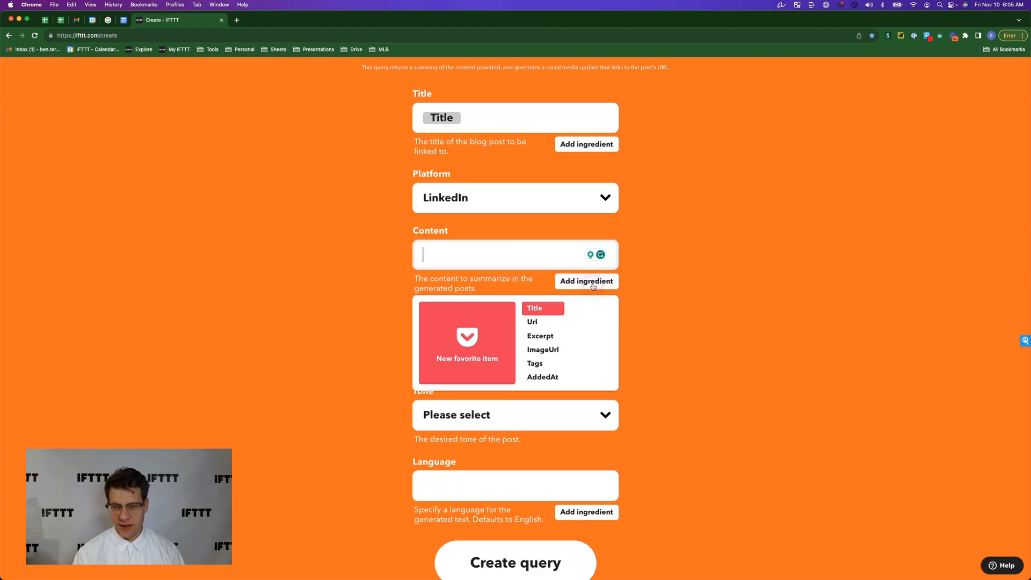
left_click(539, 336)
Set the post's tone to Professional and create the query
left_click(462, 416)
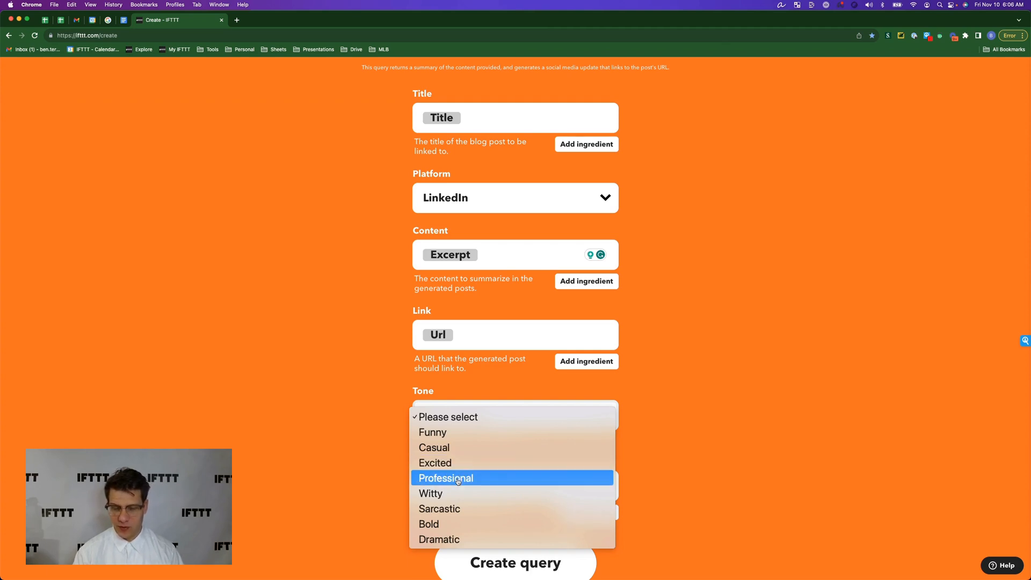
left_click(458, 478)
left_click(489, 567)
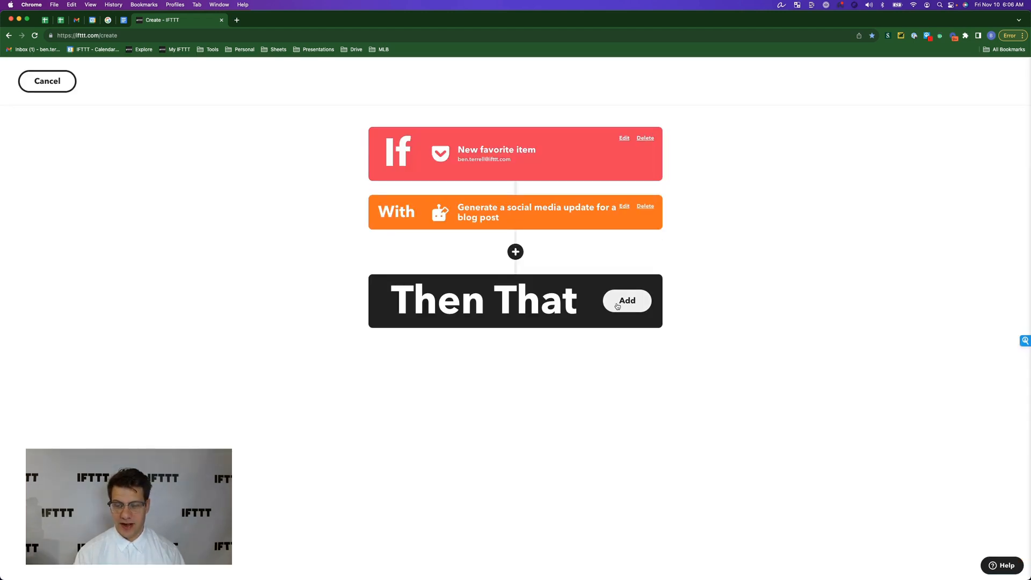
Add LinkedIn's "Share a link" as the applet's Then That action
left_click(617, 306)
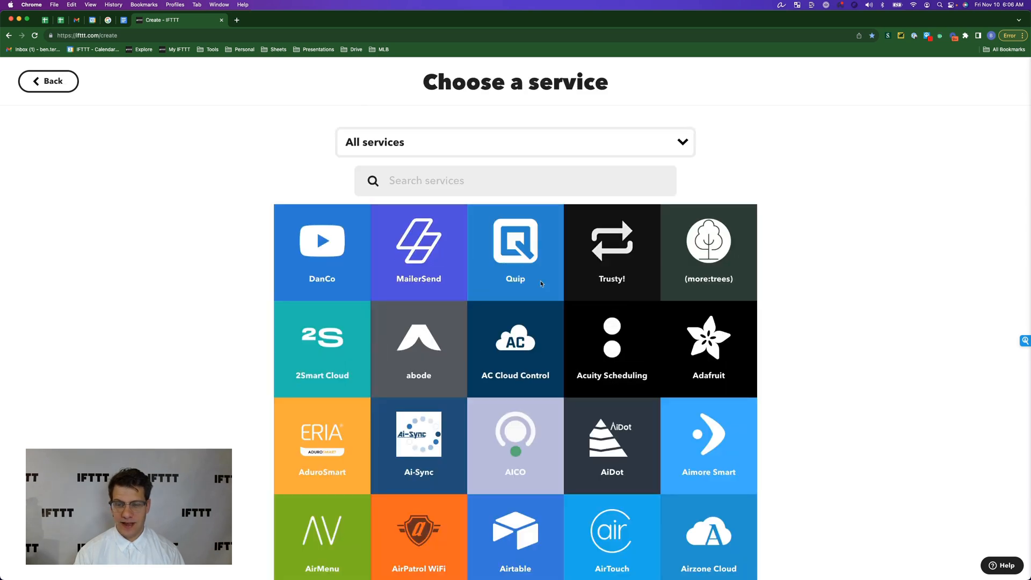
type("lin")
left_click(612, 245)
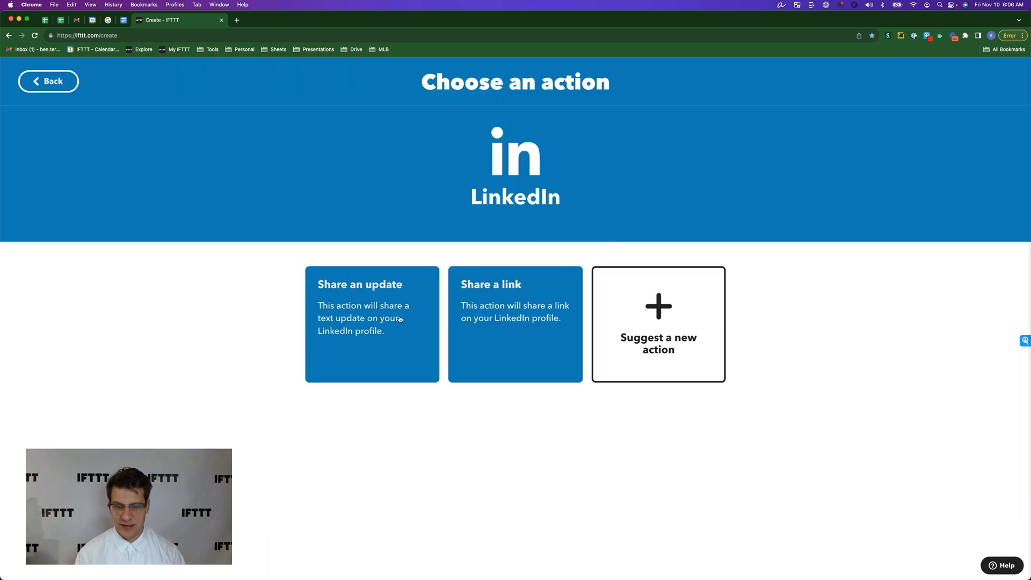
left_click(490, 297)
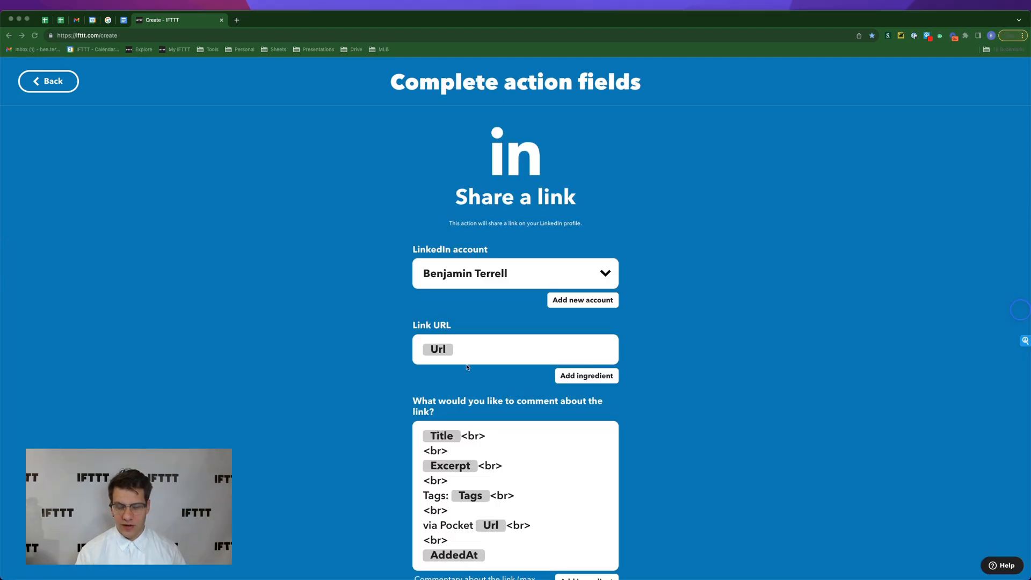
Replace the link comment with only the Content ingredient from AI Social Creator's "Generate a social media update for a blog post" and create the action
key("BackSpace")
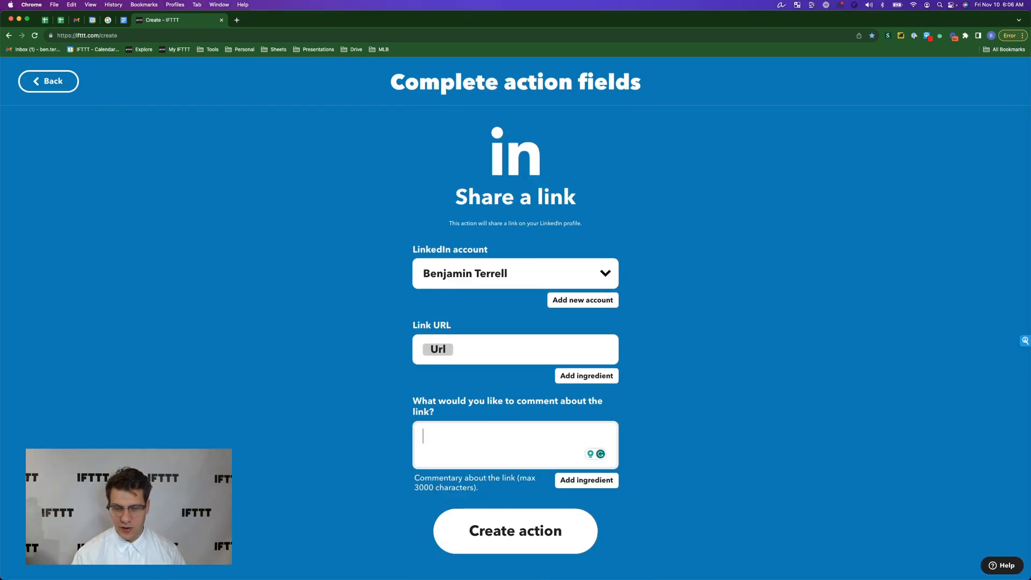
left_click(572, 486)
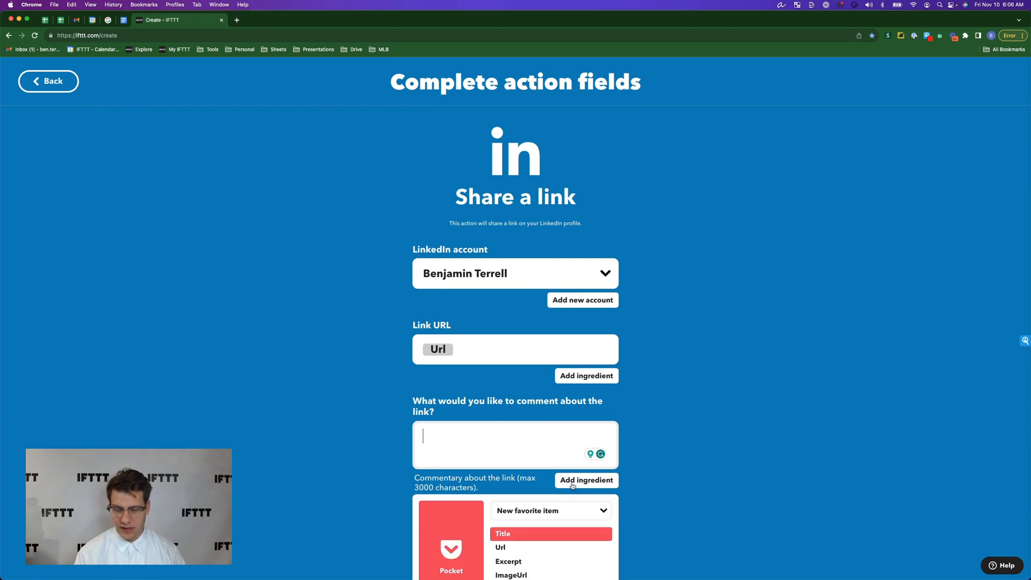
scroll(572, 485, "down", 1)
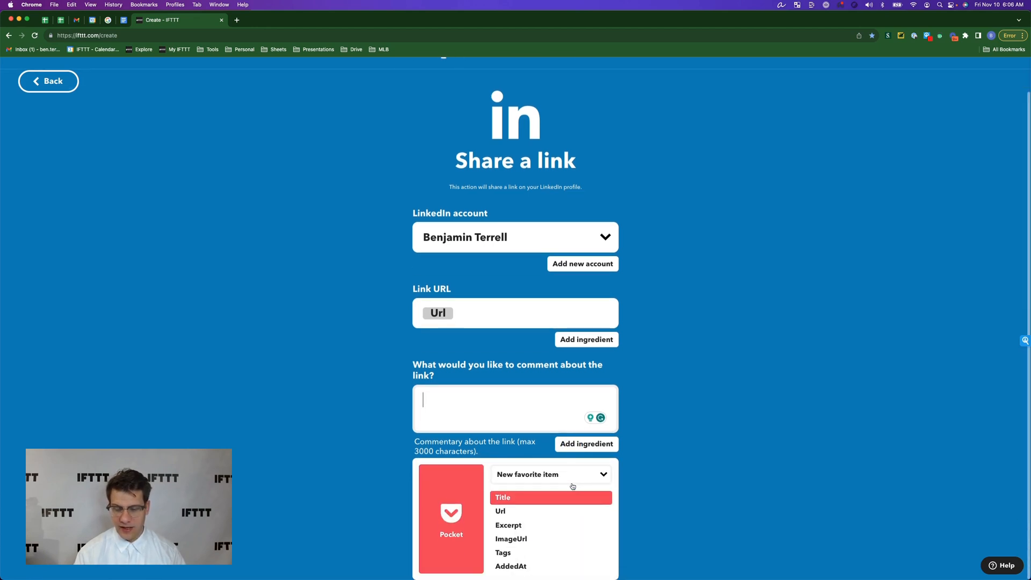
left_click(603, 476)
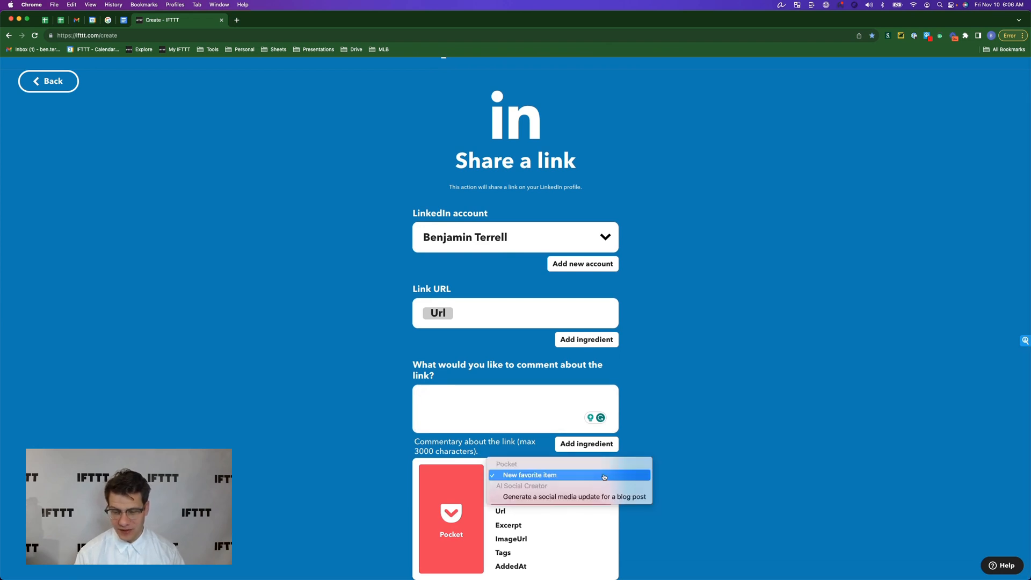
left_click(538, 497)
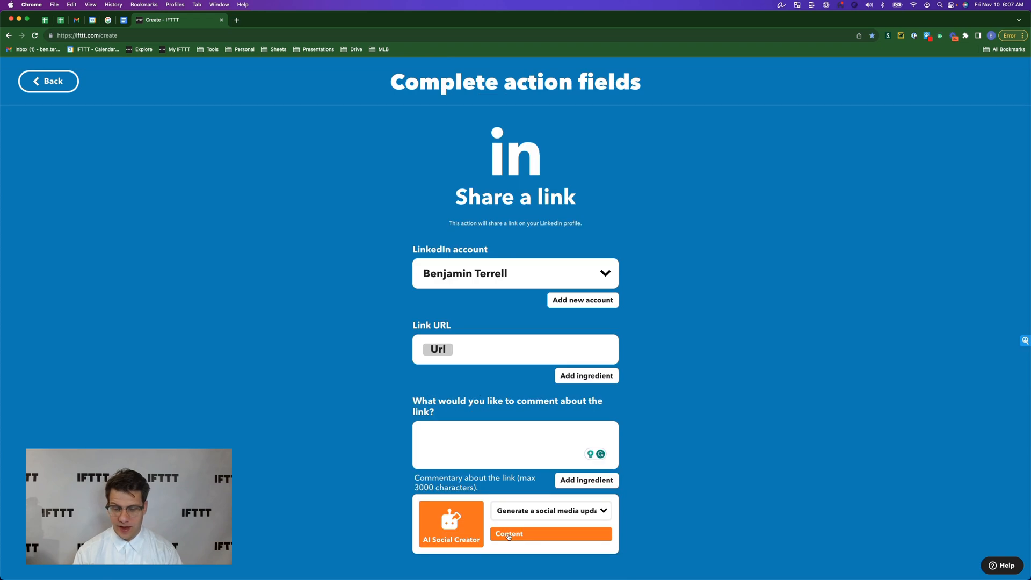
left_click(508, 536)
left_click(508, 536)
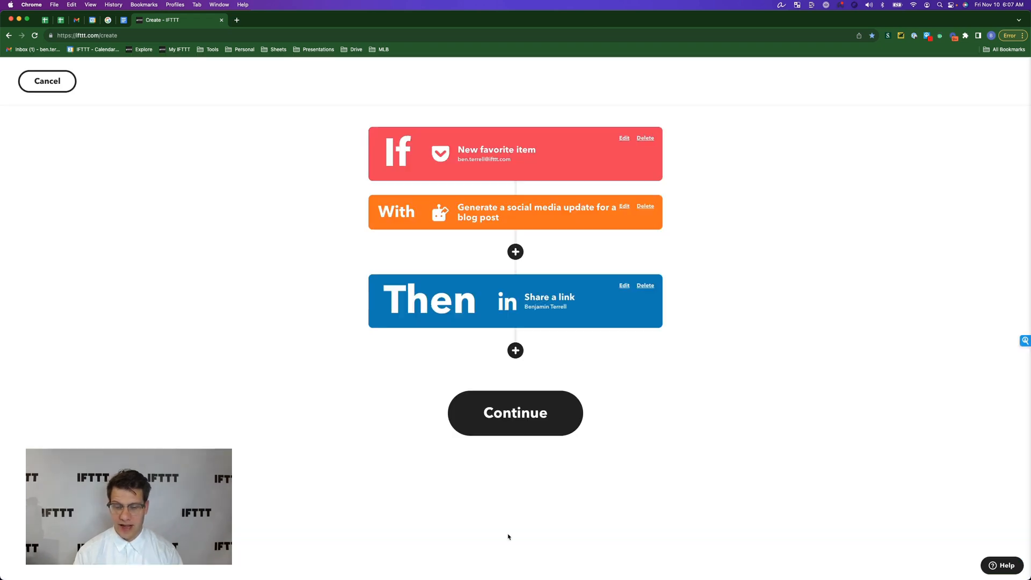